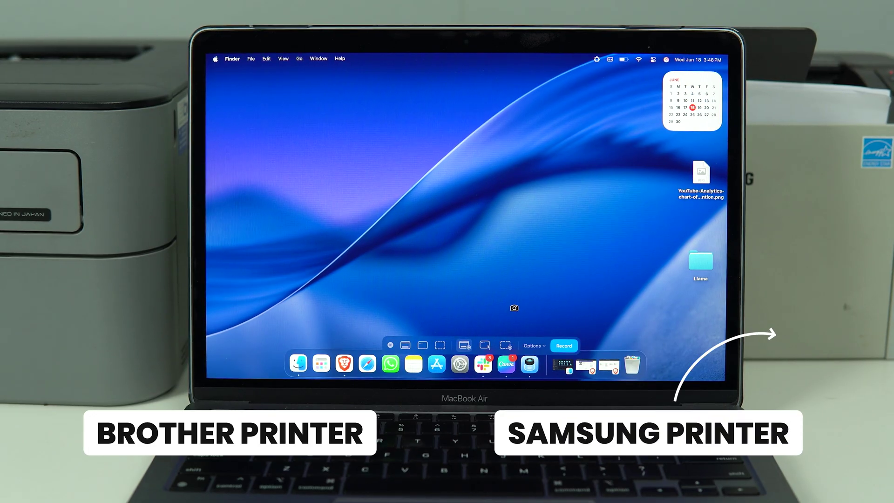
Step: Start the screen recording from the screenshot toolbar's Record button
left_click(514, 308)
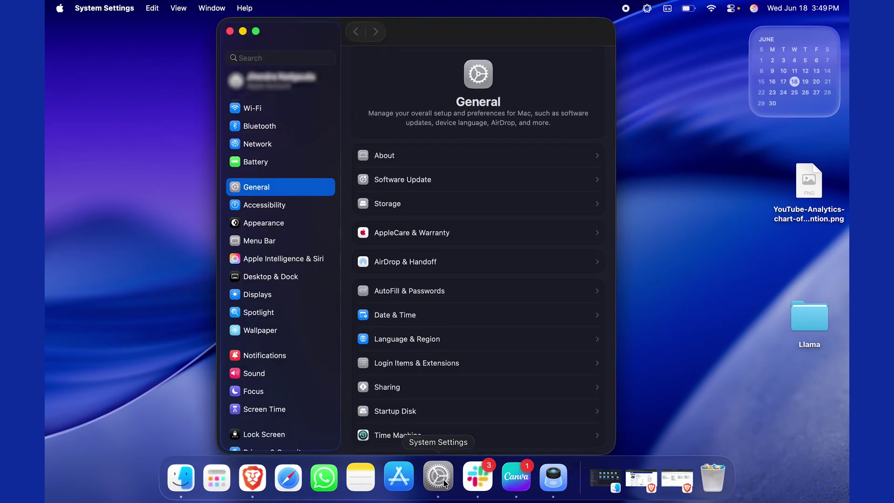
Step: In Printers & Scanners, start adding a printer and select the Brother HL-L2320D series USB printer
scroll(260, 301, "down", 5)
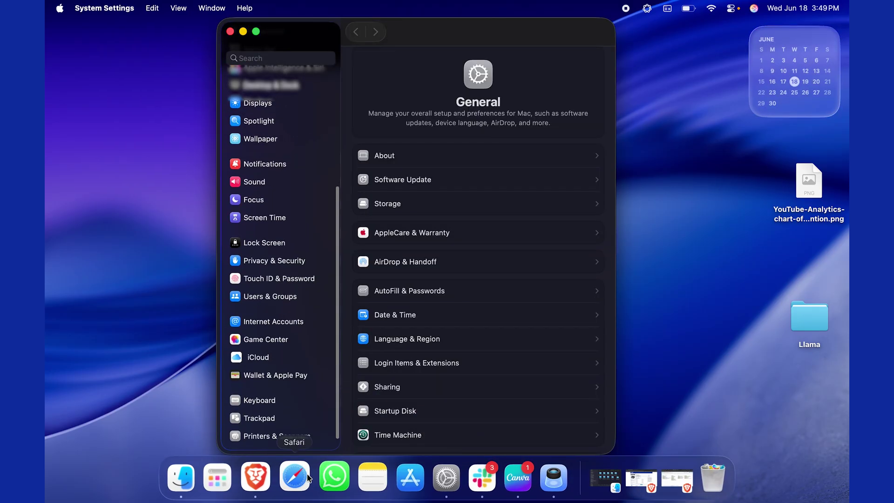
left_click(284, 440)
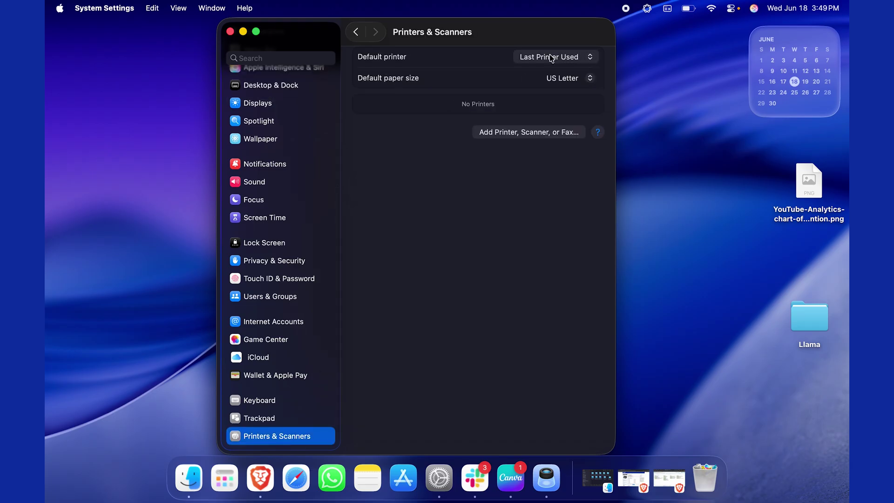
left_click(538, 136)
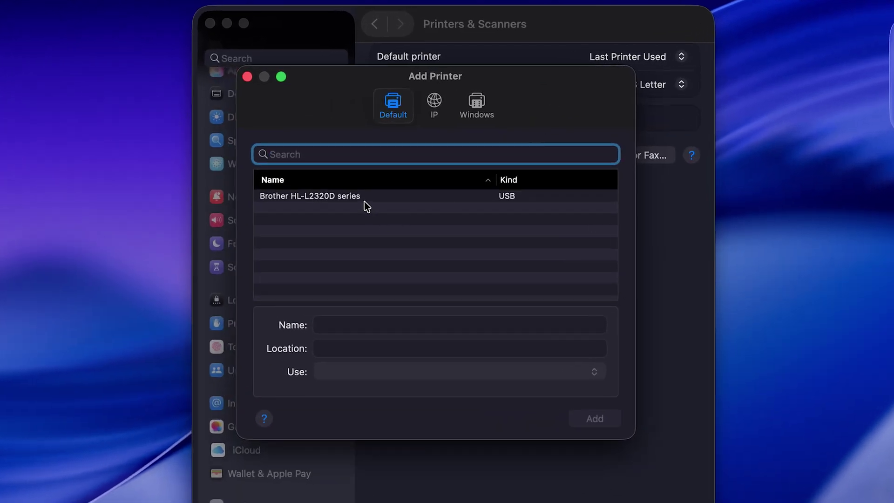
left_click(365, 199)
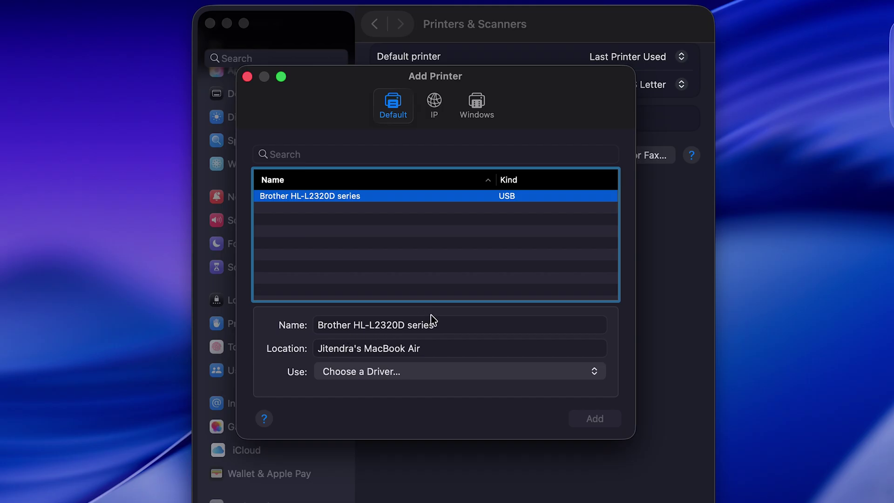
Step: Browse the driver software list under Use, then cancel without choosing a driver
left_click(442, 371)
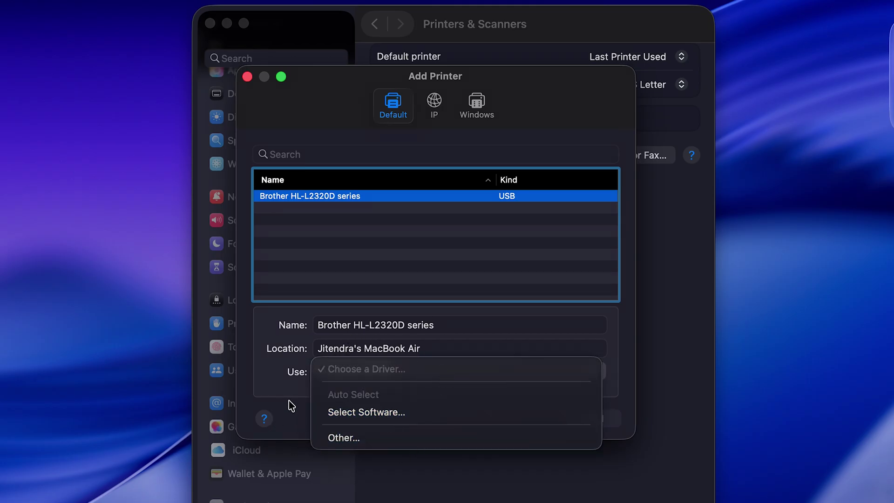
left_click(277, 407)
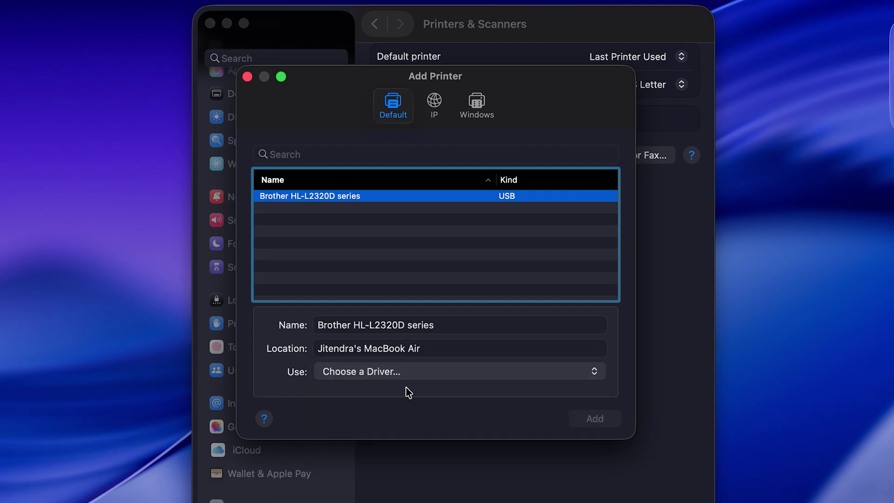
left_click(419, 378)
left_click(412, 419)
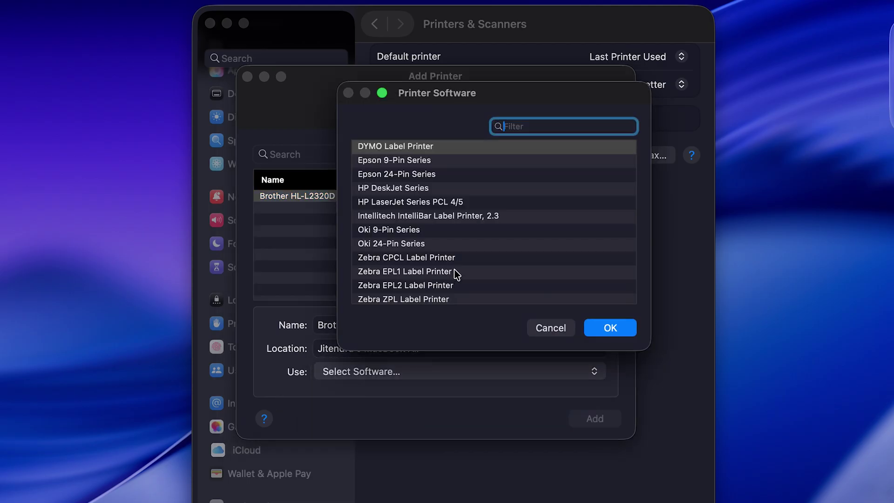
scroll(480, 262, "down", 2)
scroll(480, 261, "up", 2)
left_click(554, 329)
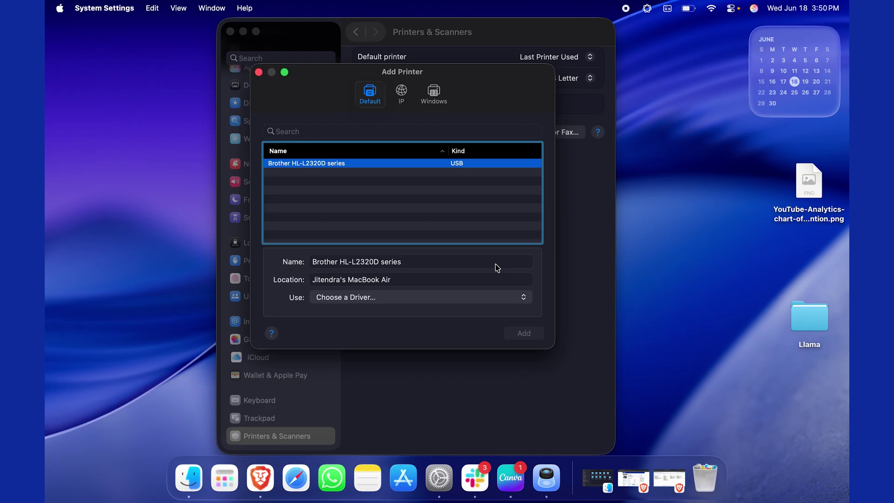
Step: On Brave's Brother HL-L2320D page, confirm macOS 15.x and download the Printer Driver after accepting the EULA
left_click(268, 467)
key("super+grave")
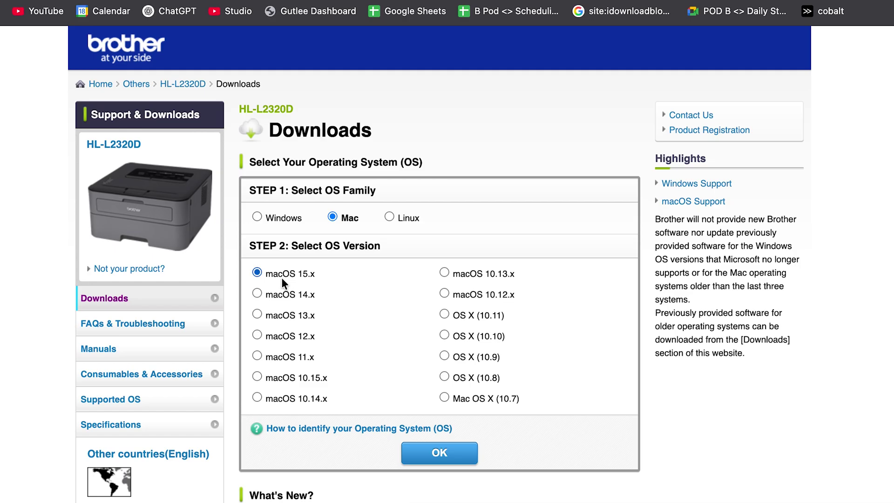
left_click(426, 452)
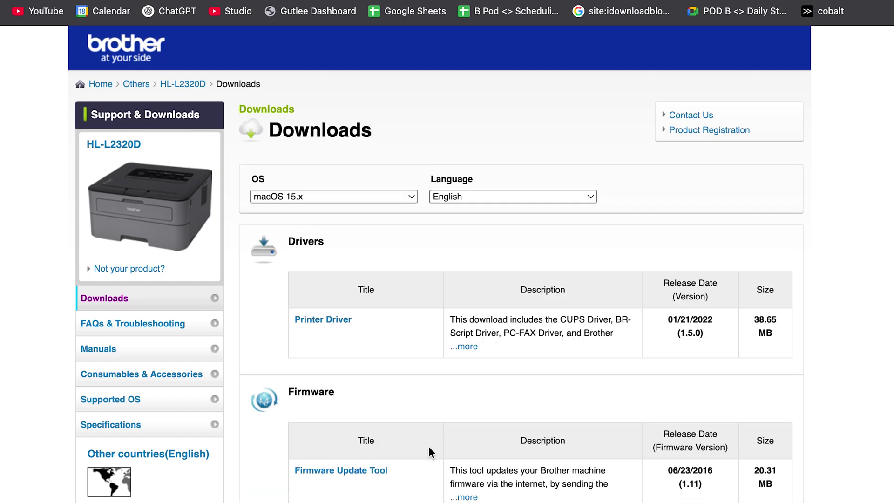
left_click(336, 324)
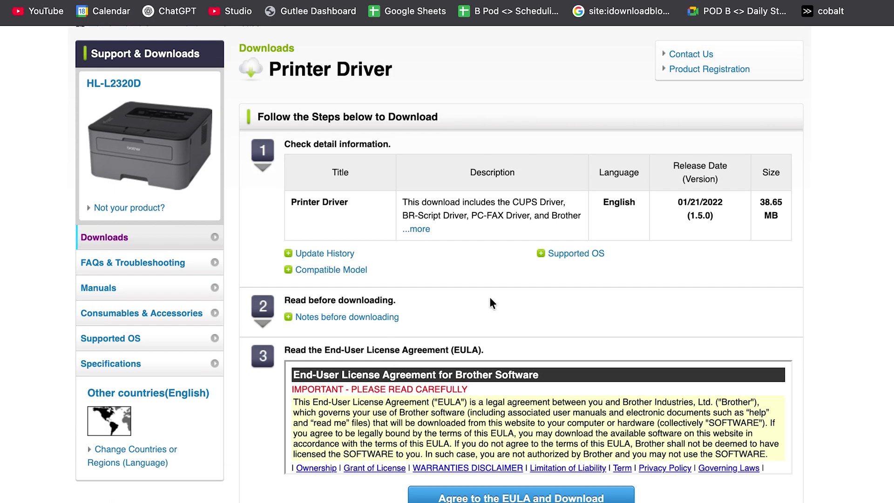
scroll(513, 336, "down", 3)
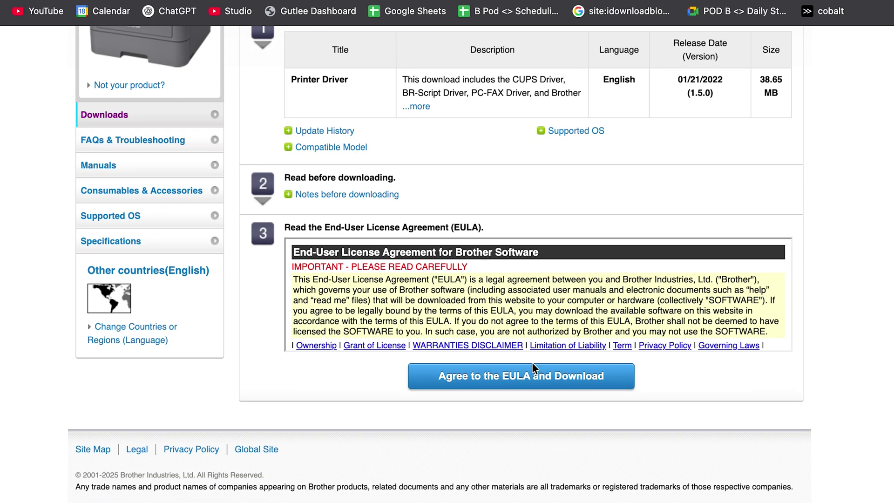
left_click(512, 383)
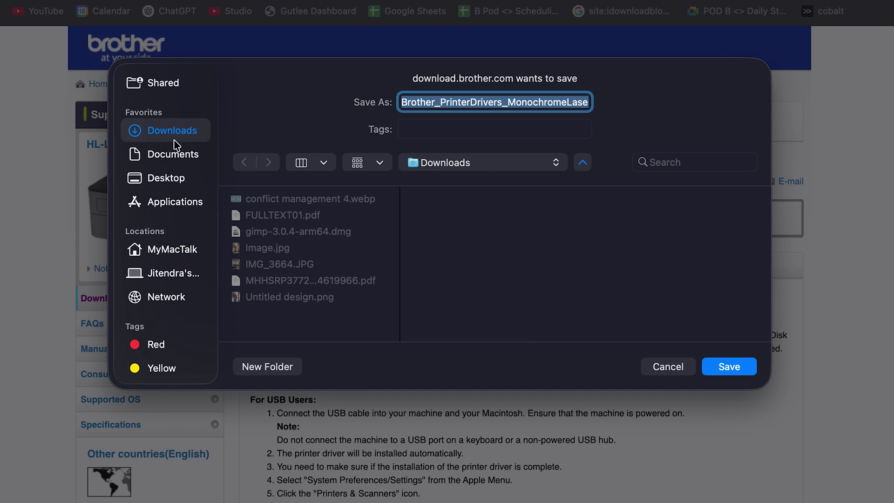
Step: Save the Brother driver to Downloads, open its .dmg in Finder and launch the installer package
left_click(756, 371)
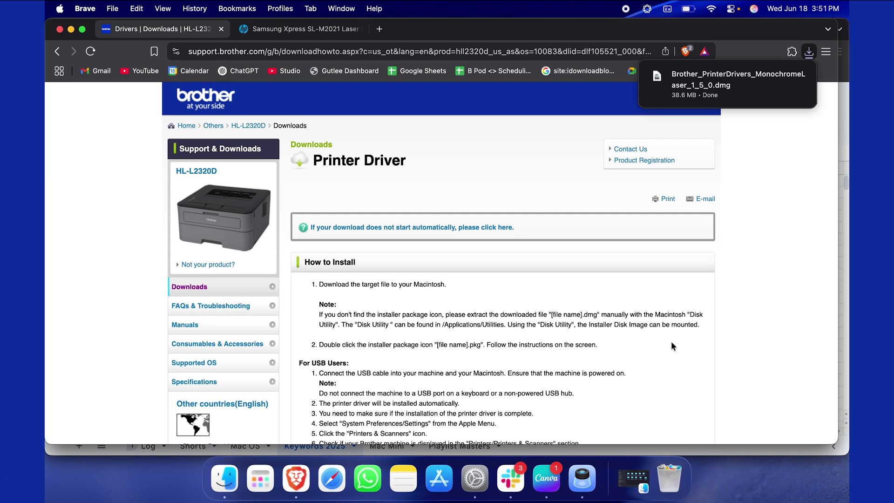
left_click(776, 80)
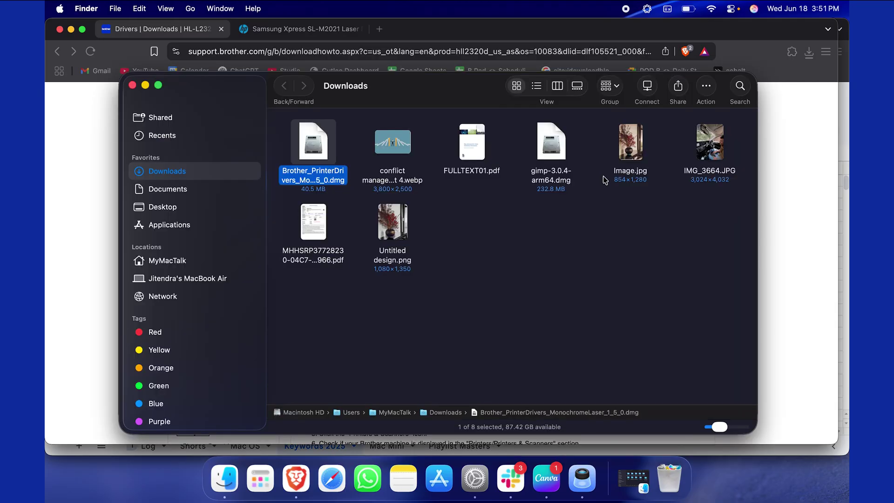
left_click(501, 269)
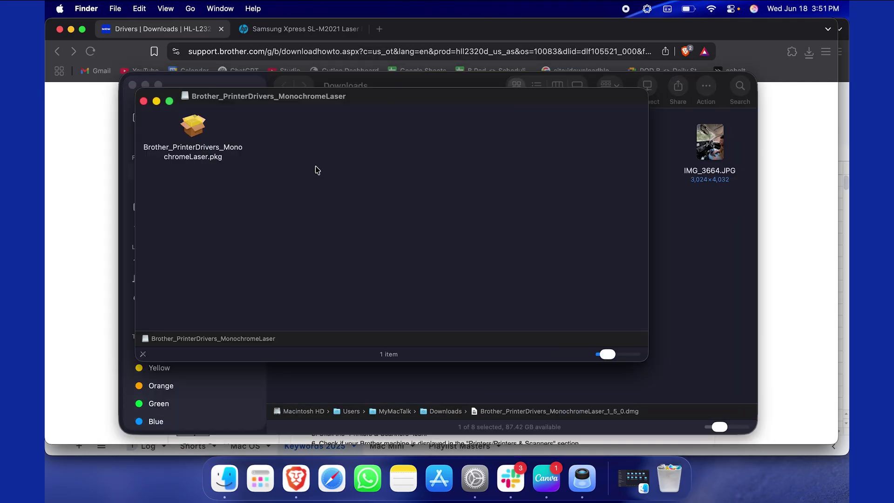
key("super+a")
key("super+o")
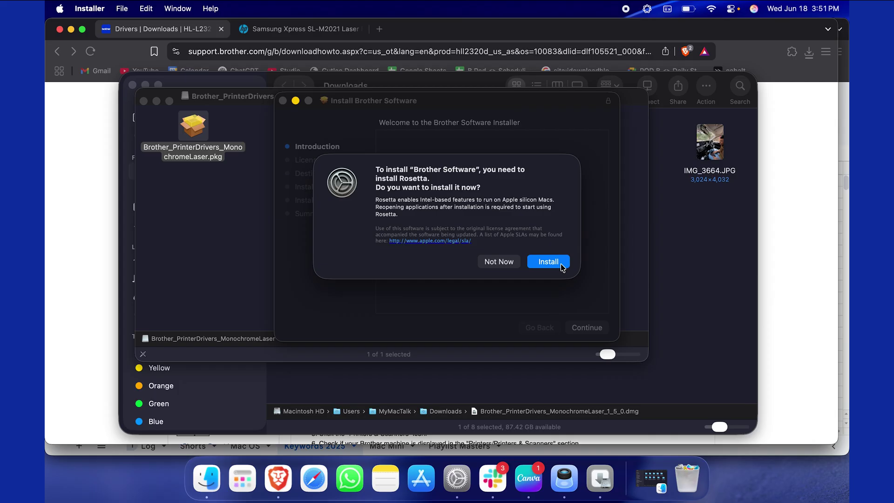
Step: Install Rosetta, authorising it with the account password
left_click(562, 264)
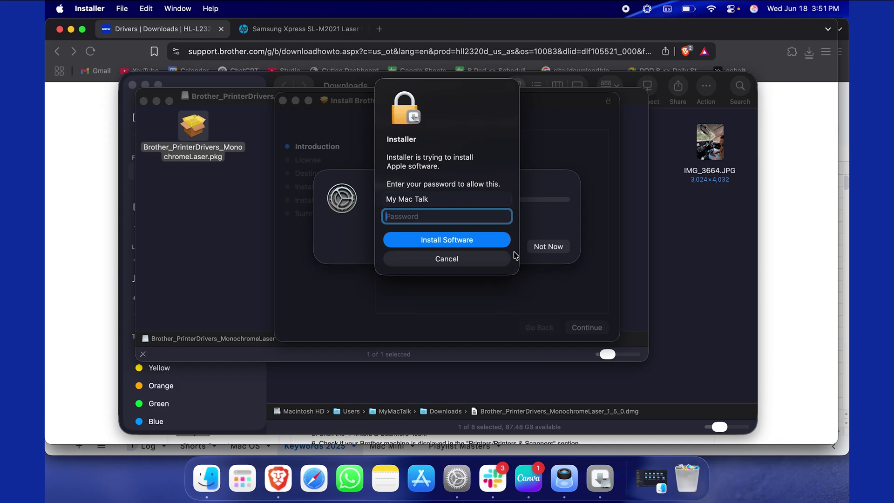
type("•••••••")
key("Return")
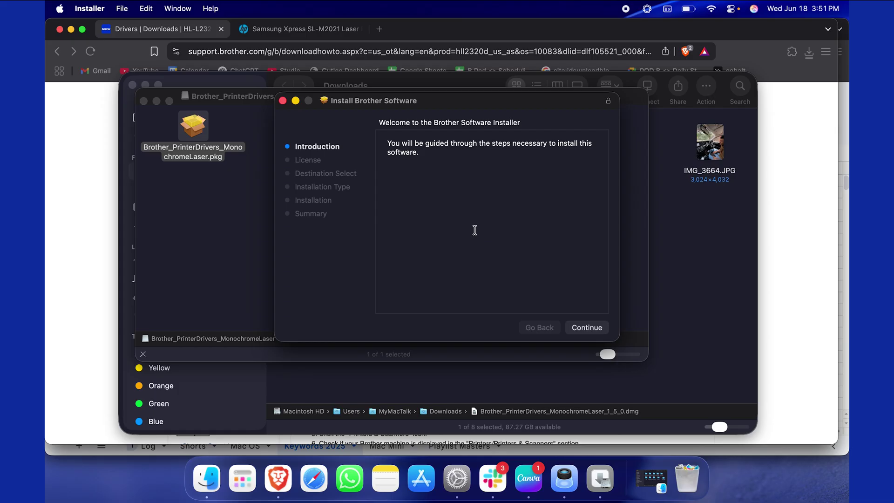
Step: Accept the Brother software licence and choose installation for all users
left_click(580, 331)
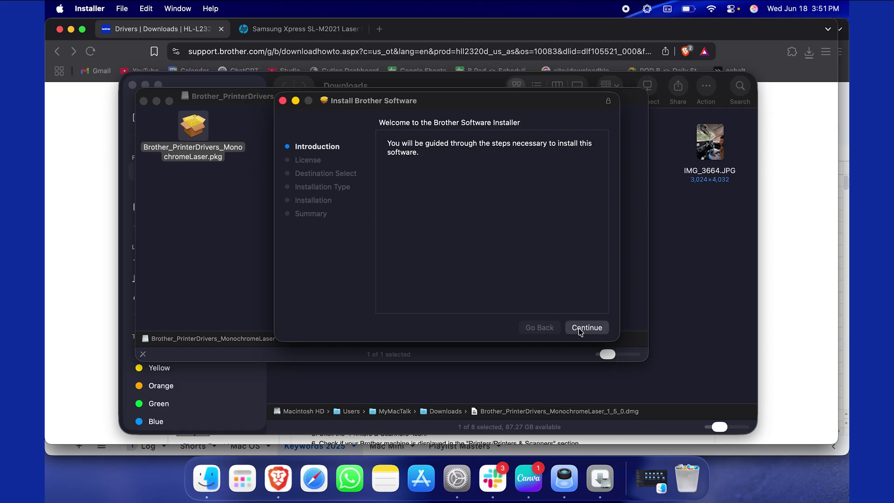
left_click(583, 329)
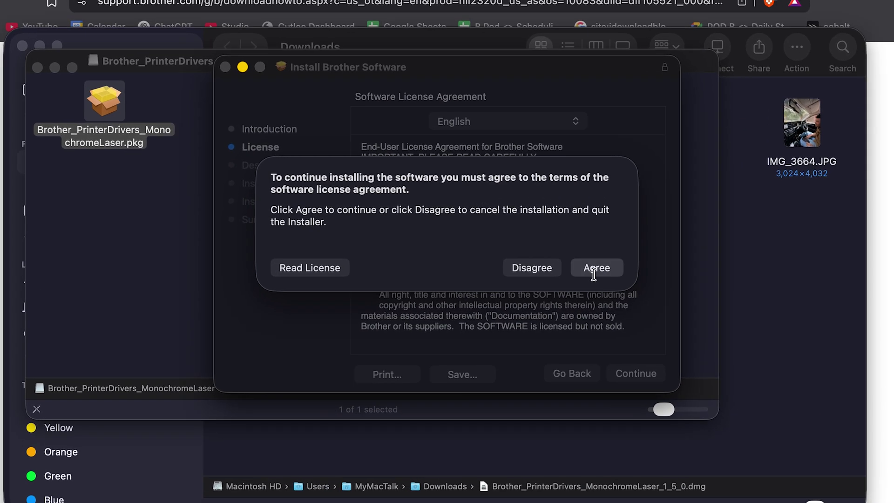
left_click(558, 250)
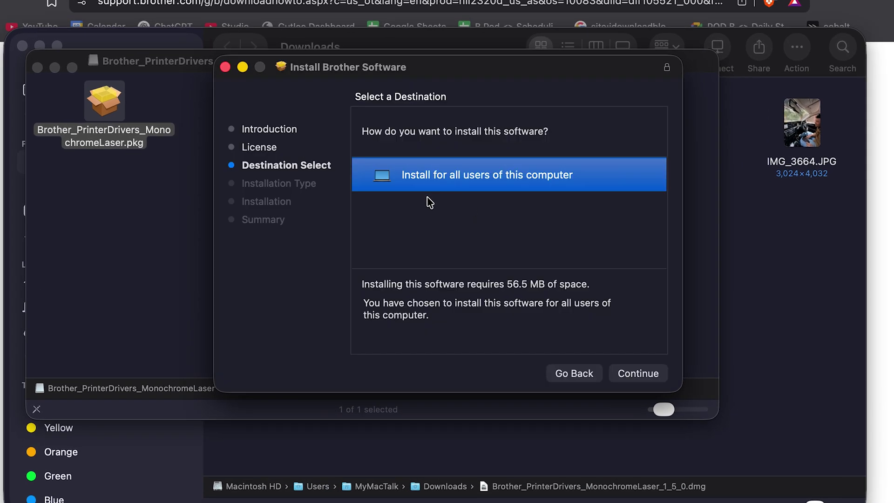
left_click(654, 374)
Step: Install the Brother driver with the admin password, then close the installer and keep its package
left_click(651, 375)
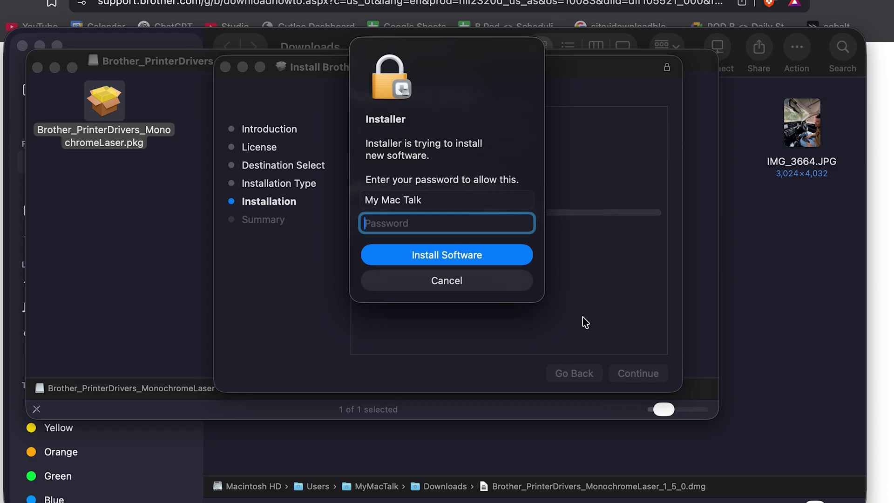
type("••••")
left_click(425, 255)
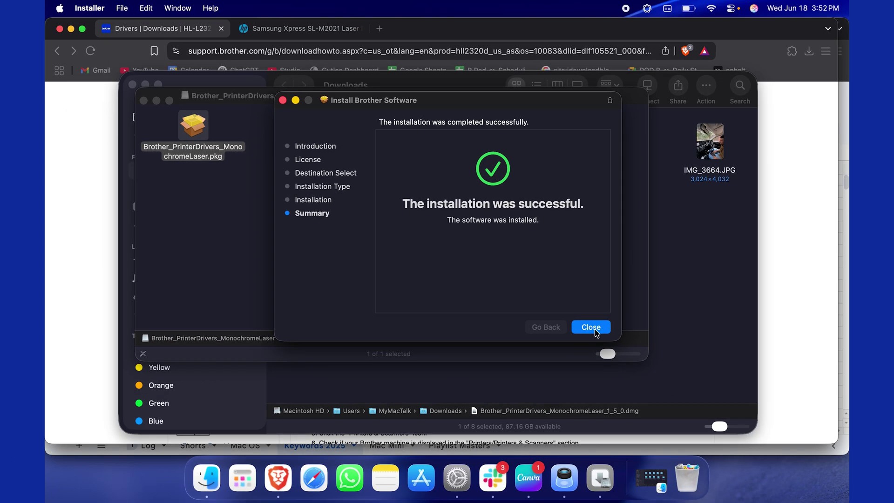
left_click(653, 373)
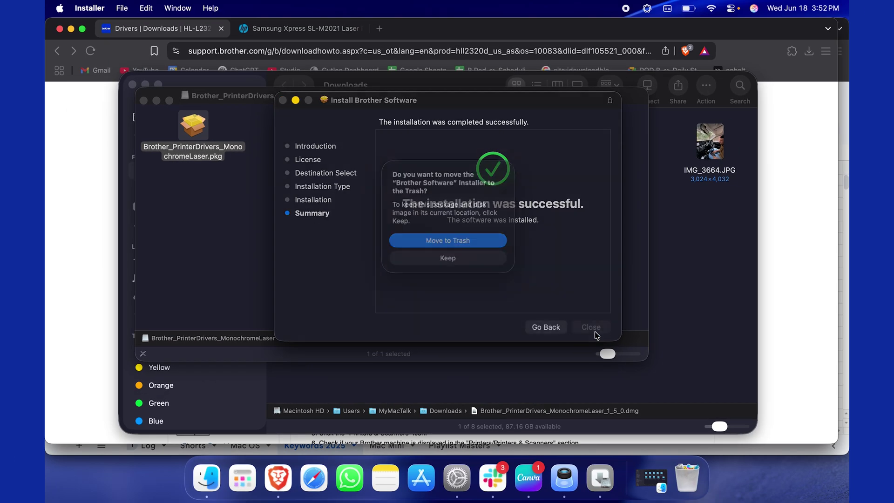
left_click(450, 260)
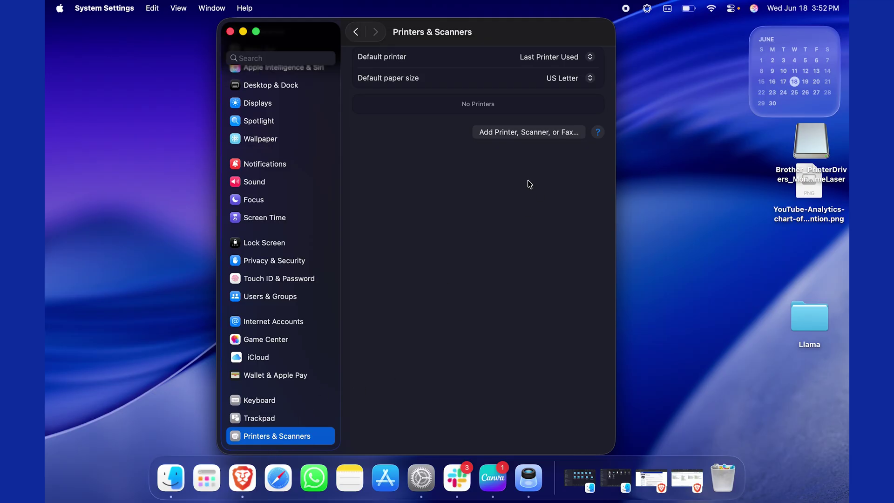
Step: Add the Brother HL-L2320D series USB printer using the Brother HL-L2320D series CUPS driver
left_click(526, 137)
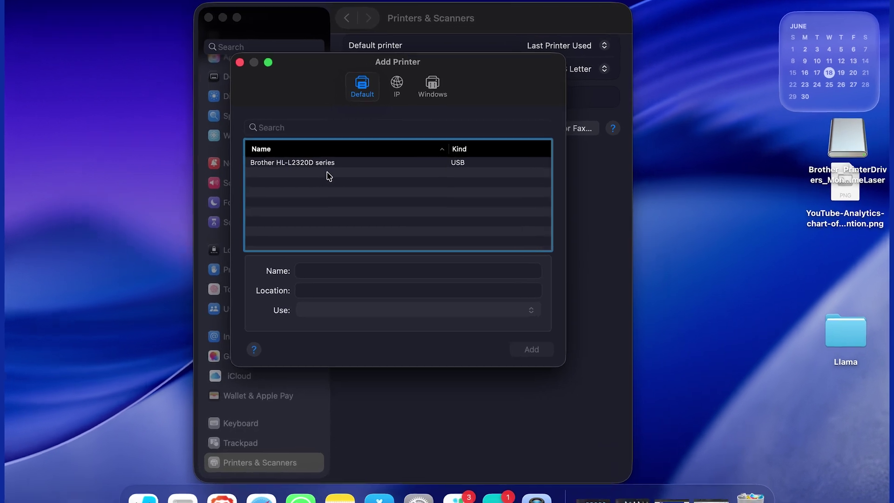
left_click(329, 164)
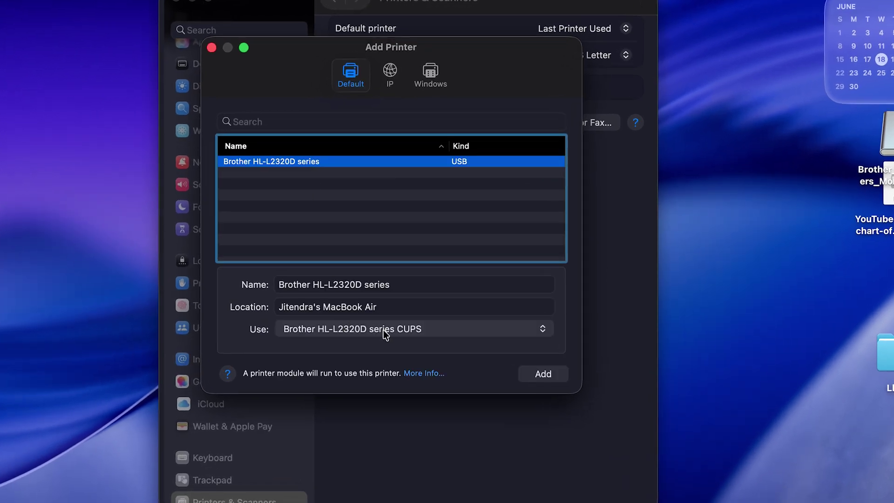
left_click(384, 329)
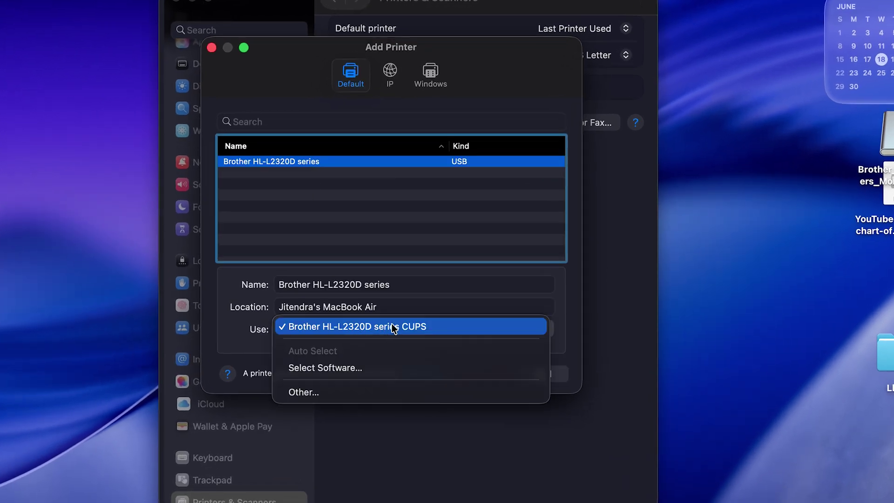
left_click(394, 327)
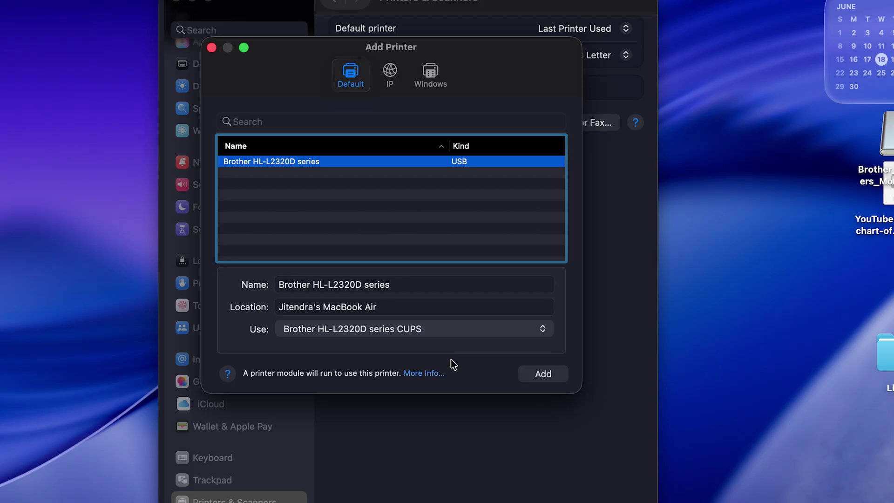
left_click(541, 374)
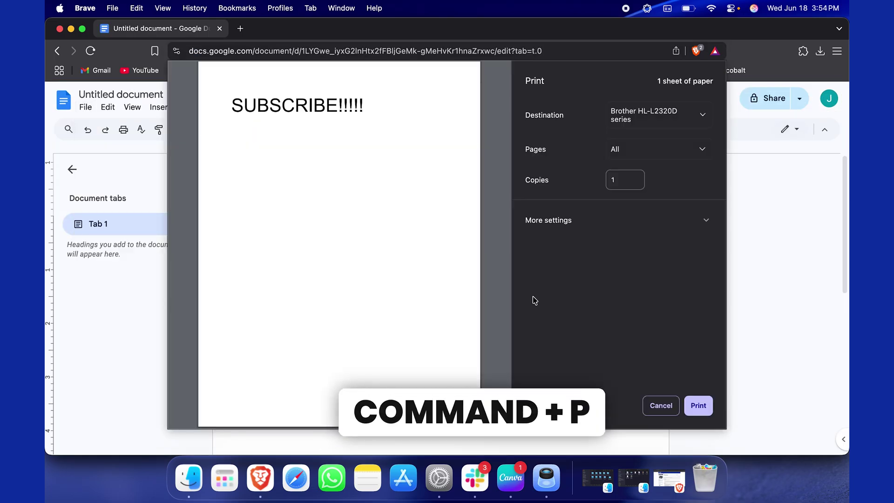
Step: Print the SUBSCRIBE!!!!! document to the Brother HL-L2320D series and minimize the Docs window
left_click(701, 405)
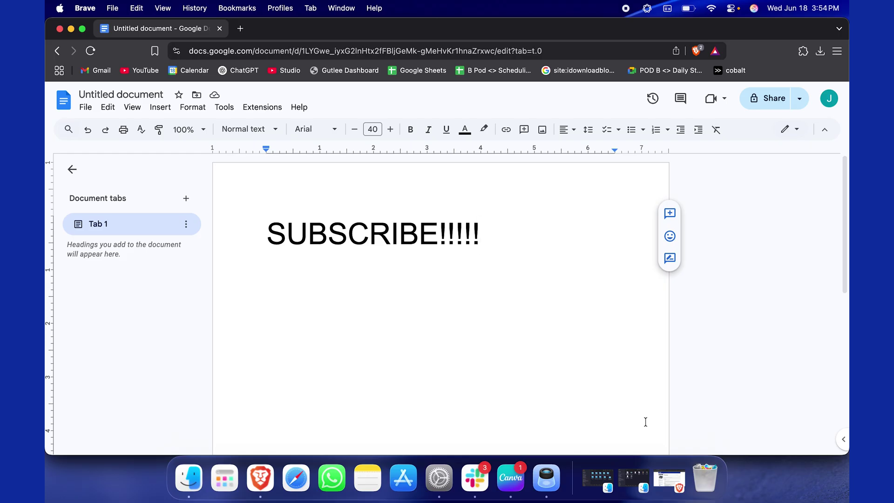
left_click(73, 30)
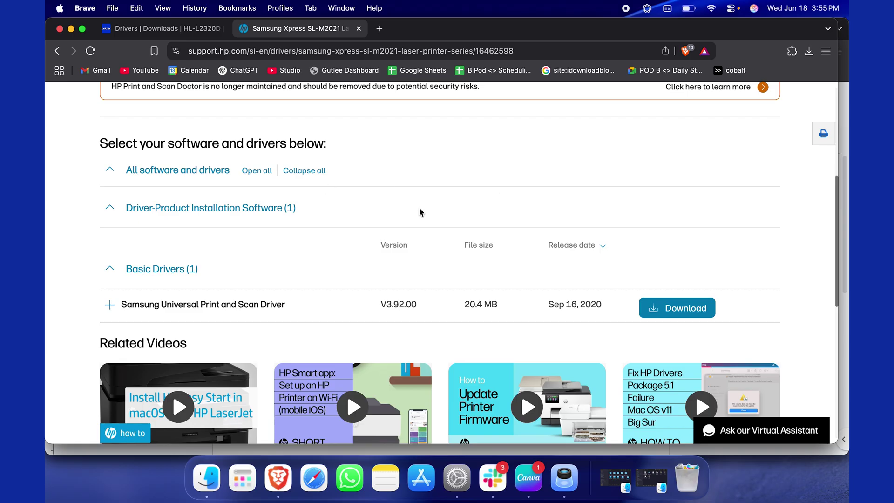
Step: Download Samsung Universal Print and Scan Driver V3.92.00 from HP Support and save it to Downloads
left_click(714, 300)
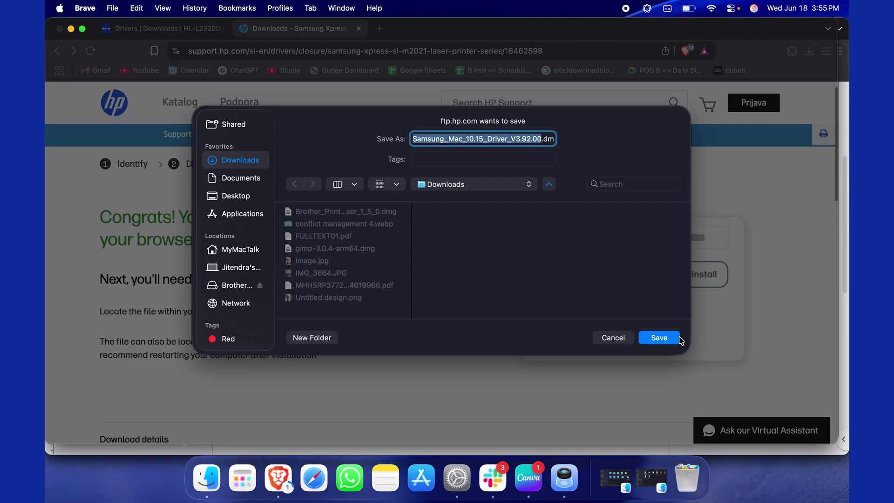
left_click(668, 339)
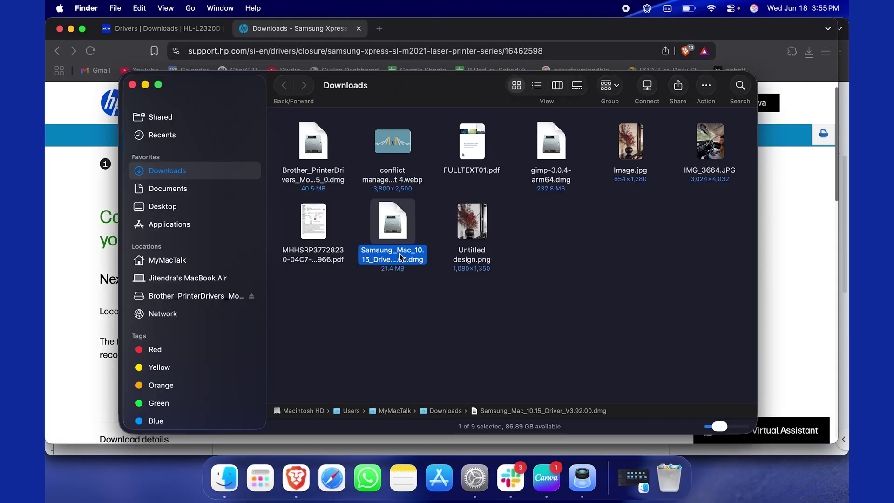
Step: Mount Samsung_Mac_10.15_Driver_V3.92.00.dmg and launch Printer Driver.pkg from its MAC_Printer folder
double_click(400, 257)
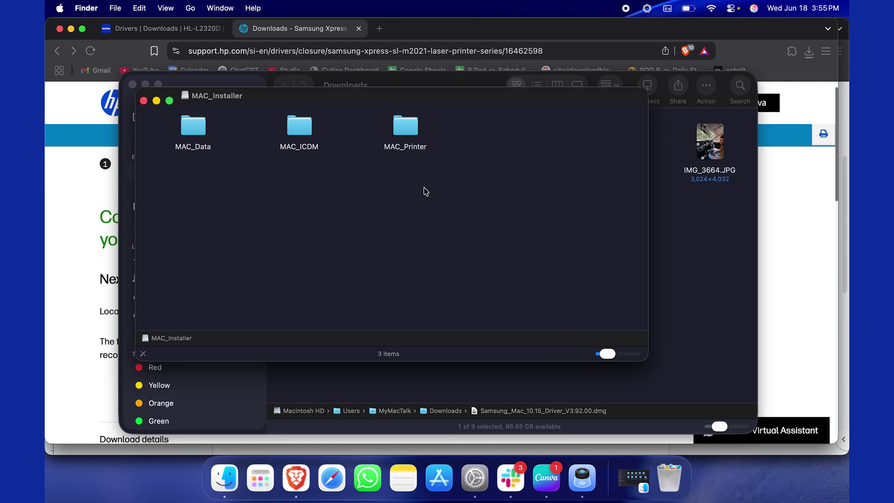
double_click(416, 149)
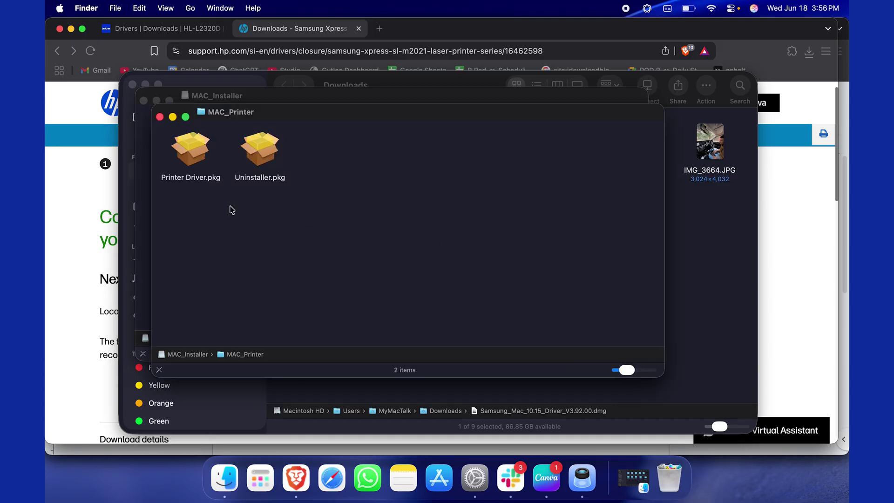
double_click(206, 179)
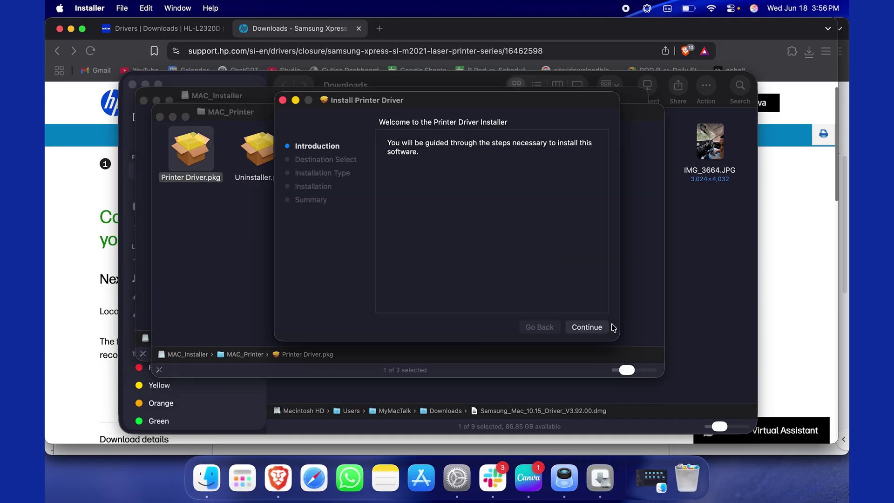
Step: Run the standard Samsung driver installation, authorising it with the admin password
left_click(601, 328)
left_click(589, 328)
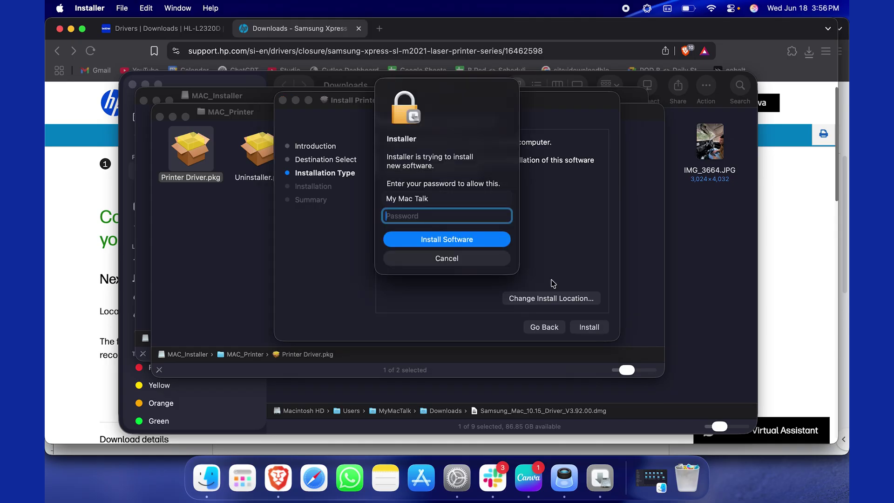
type("•••••")
left_click(436, 240)
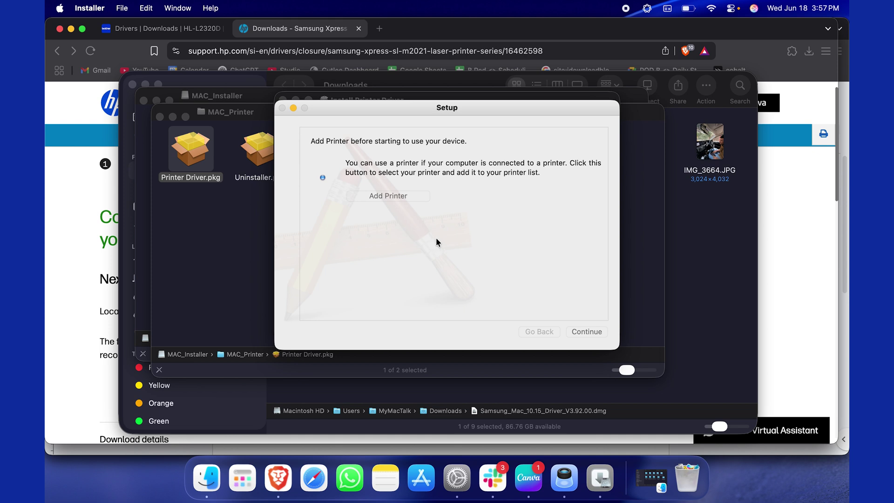
Step: Add the Samsung M2020 Series USB printer again, confirming it as a second copy
left_click(375, 200)
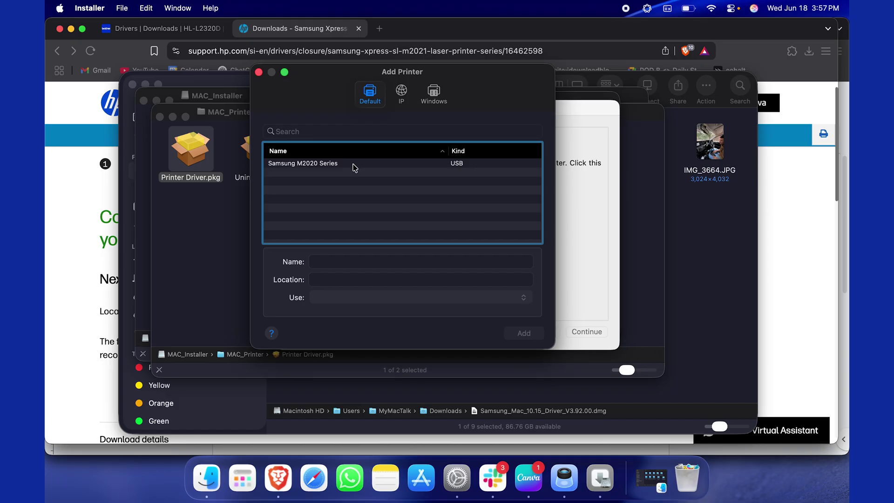
left_click(323, 163)
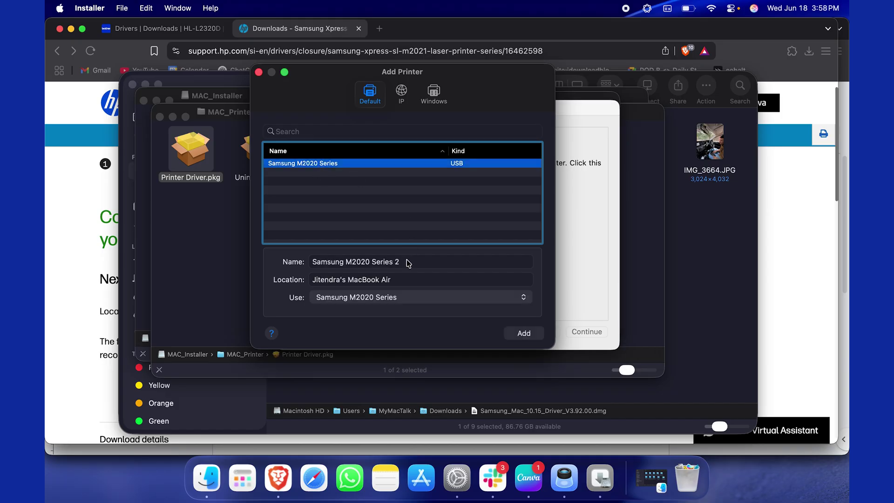
left_click(525, 333)
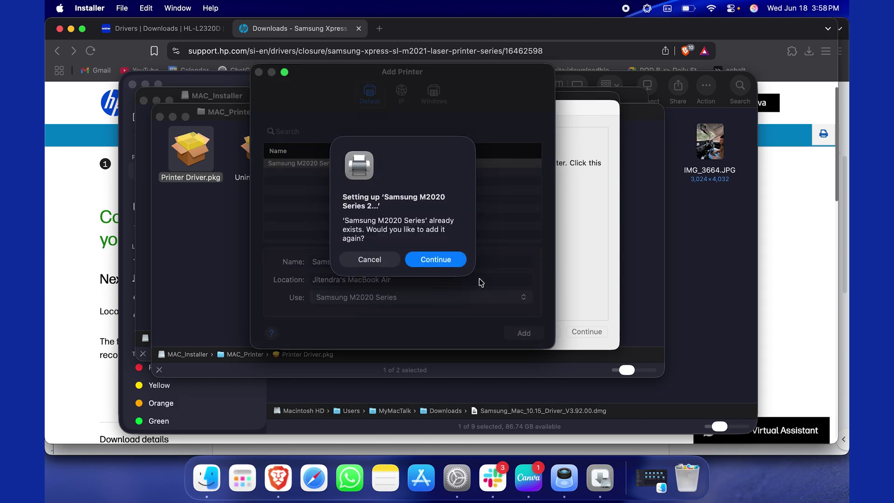
left_click(438, 259)
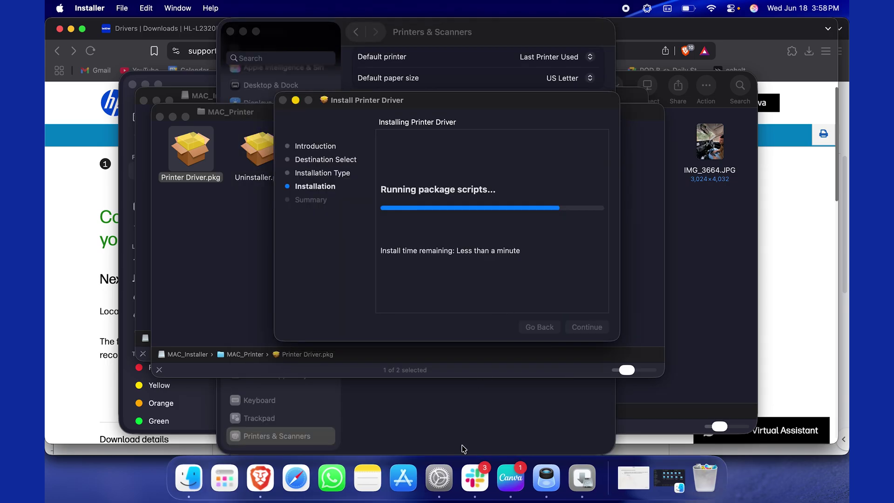
Step: Bring Printers & Scanners forward and minimize the Installer and Downloads windows
left_click(445, 478)
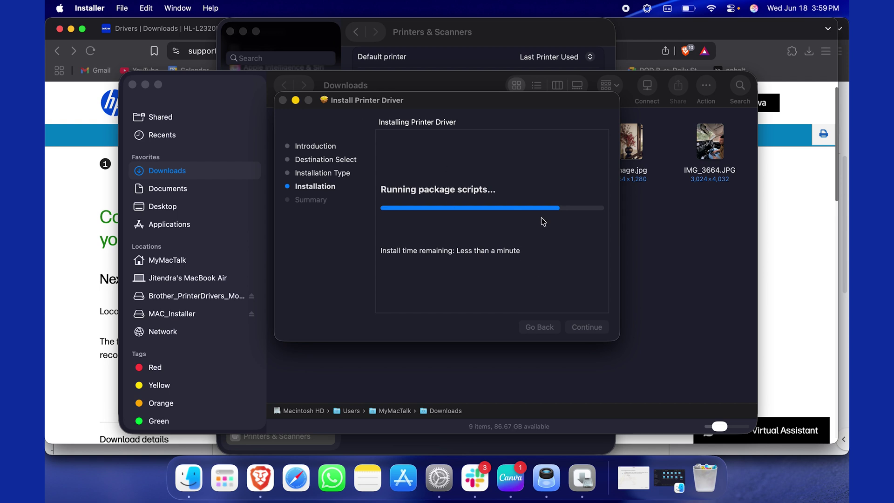
left_click(295, 100)
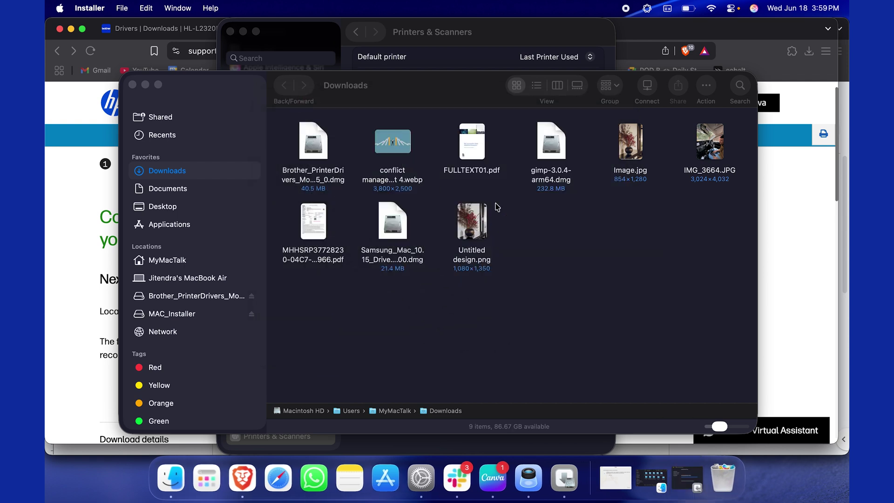
left_click(146, 85)
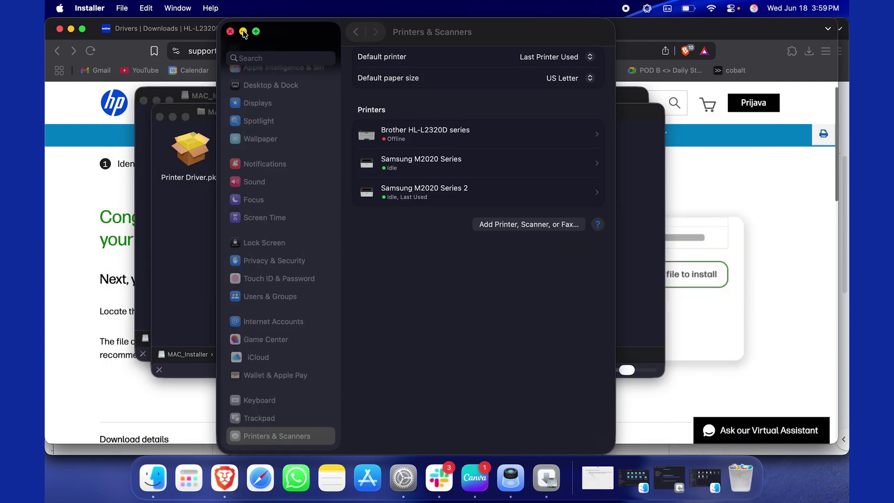
Step: Minimize System Settings, then restore Printers & Scanners alone from the Dock
left_click(243, 31)
left_click(386, 476, "alt")
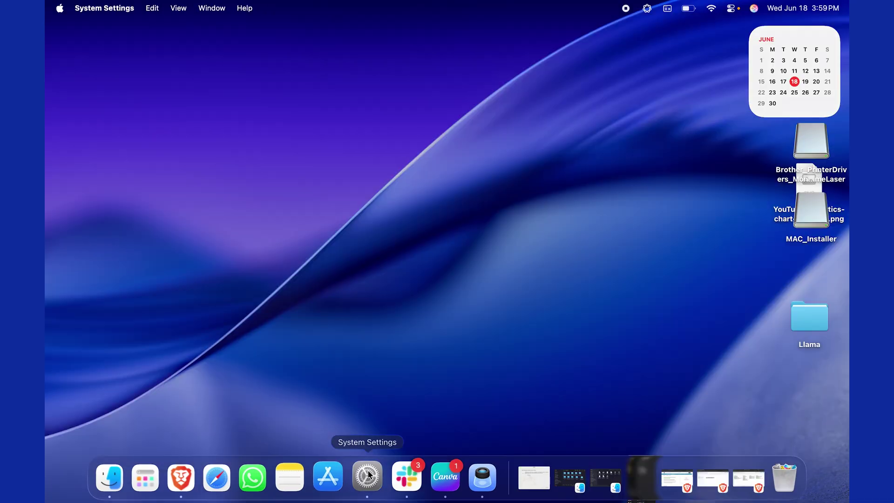